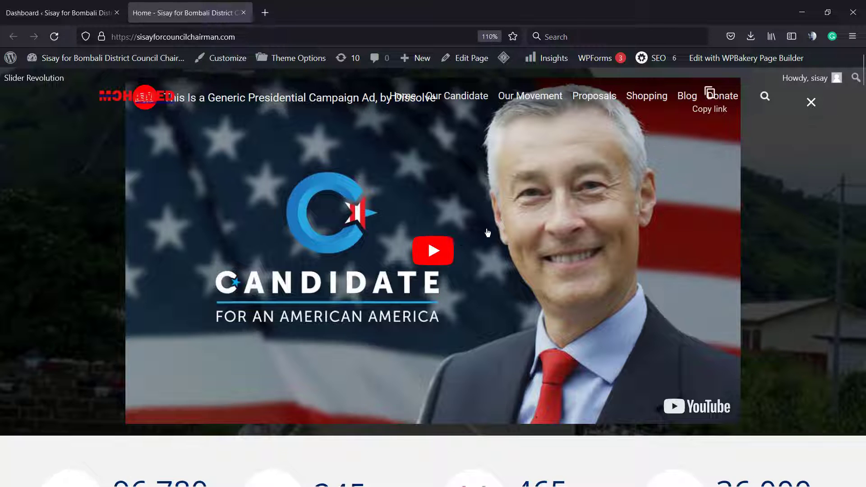
Go to the Slider Revolution modules page from the WordPress admin sidebar
click(102, 9)
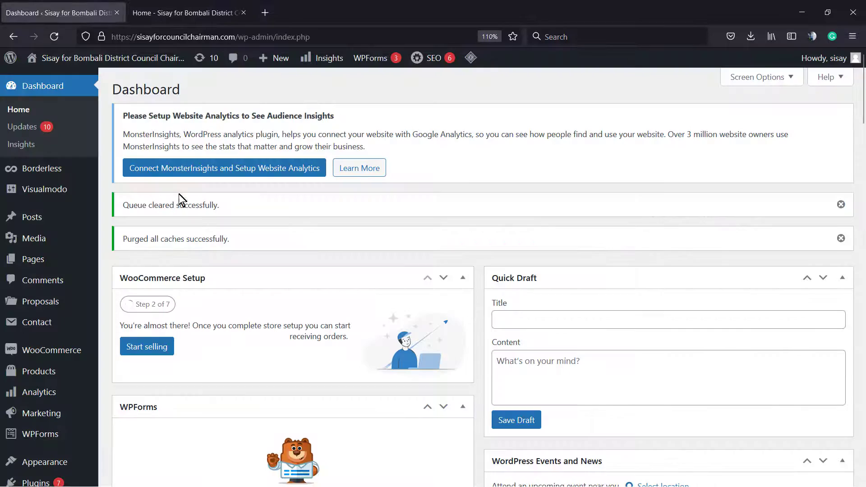
scroll(181, 200, down, 5)
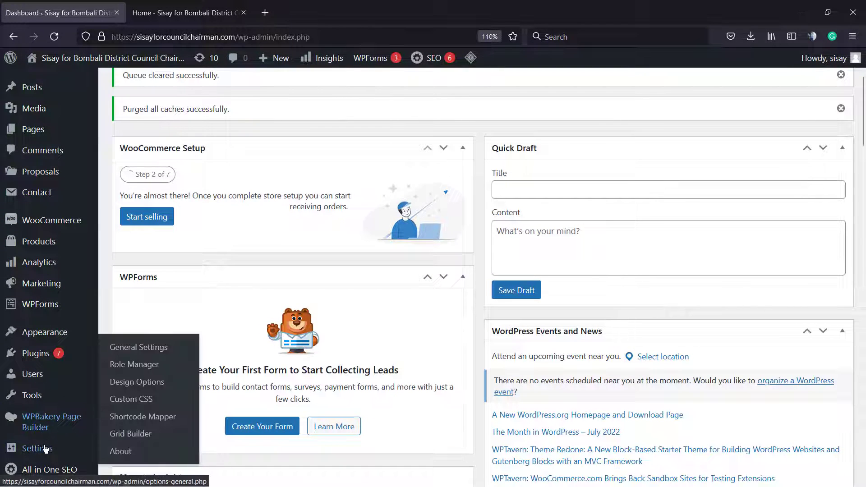
scroll(45, 447, down, 3)
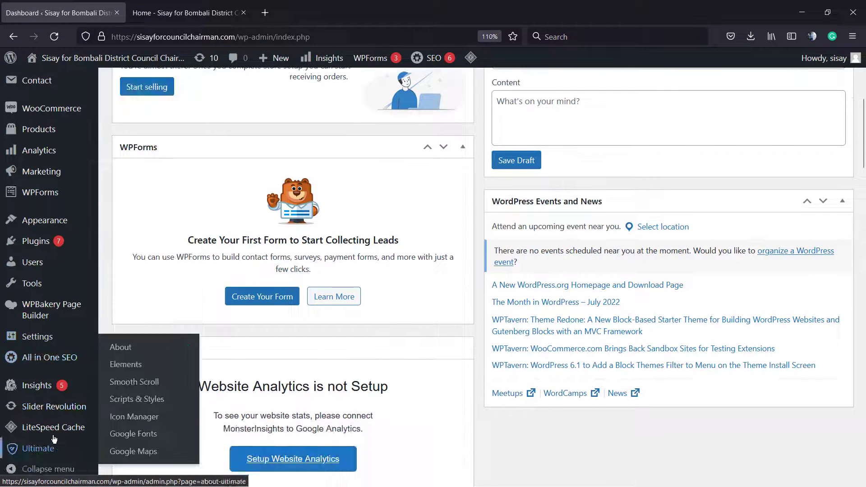
click(47, 409)
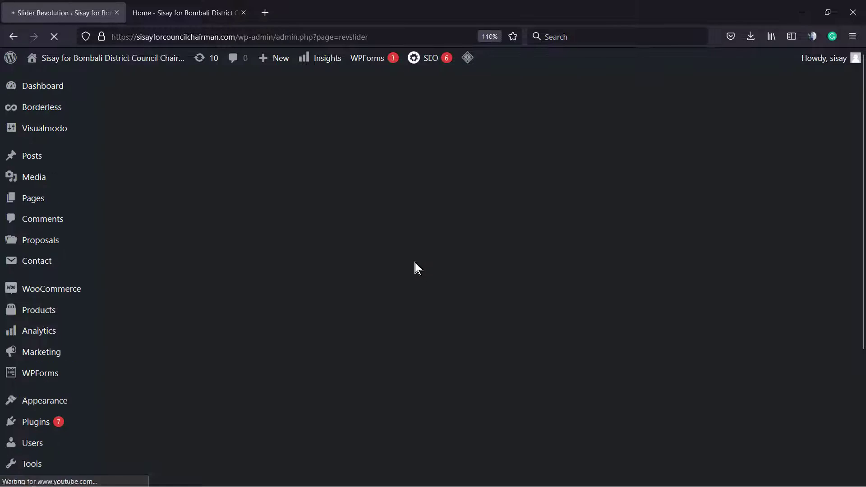
Open the Politic Slider module in the Slider Revolution editor
scroll(379, 305, down, 5)
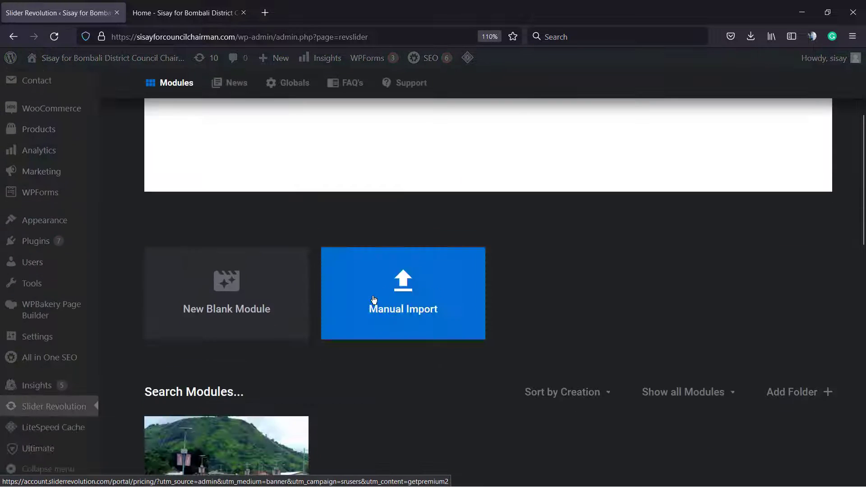
scroll(374, 299, down, 3)
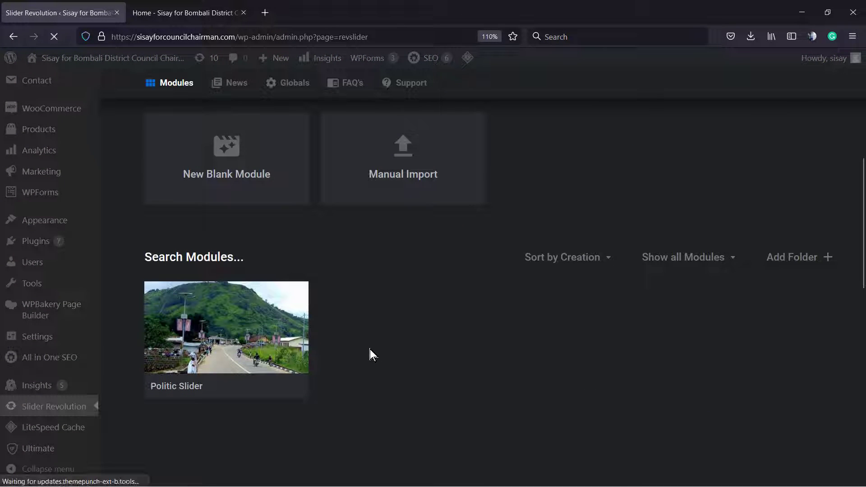
scroll(370, 346, down, 2)
scroll(361, 316, down, 1)
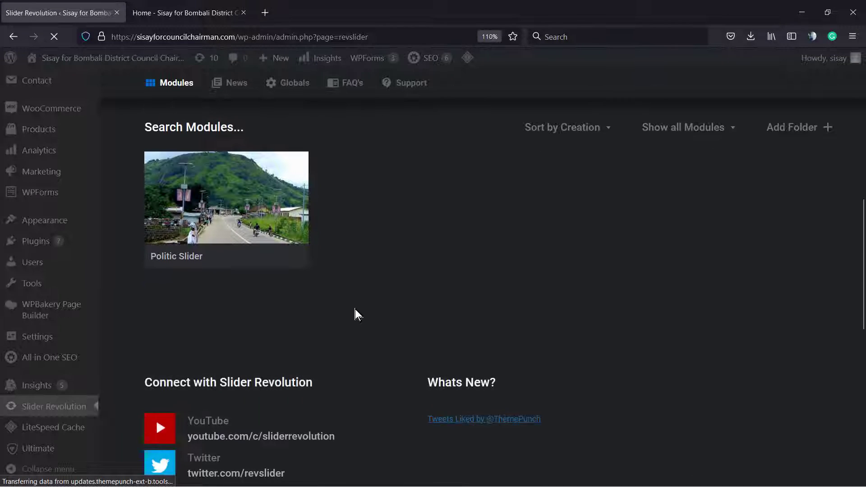
scroll(354, 313, up, 2)
mouse_move(252, 335)
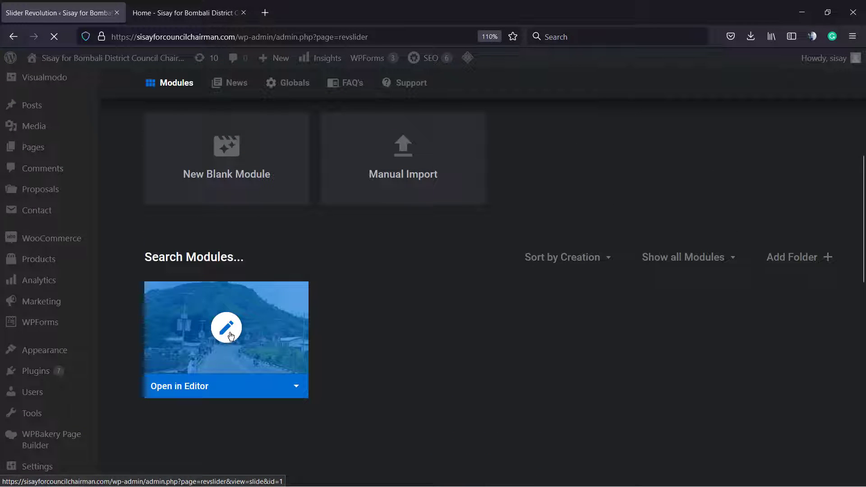
click(230, 334)
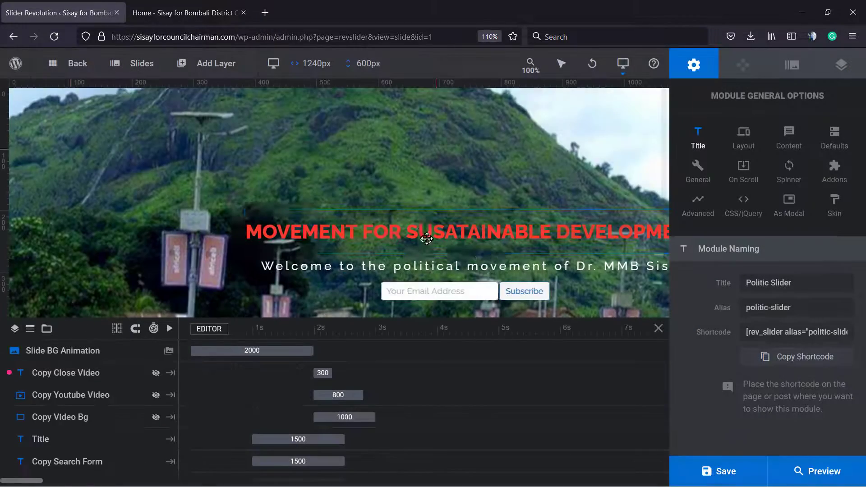
scroll(442, 209, down, 3)
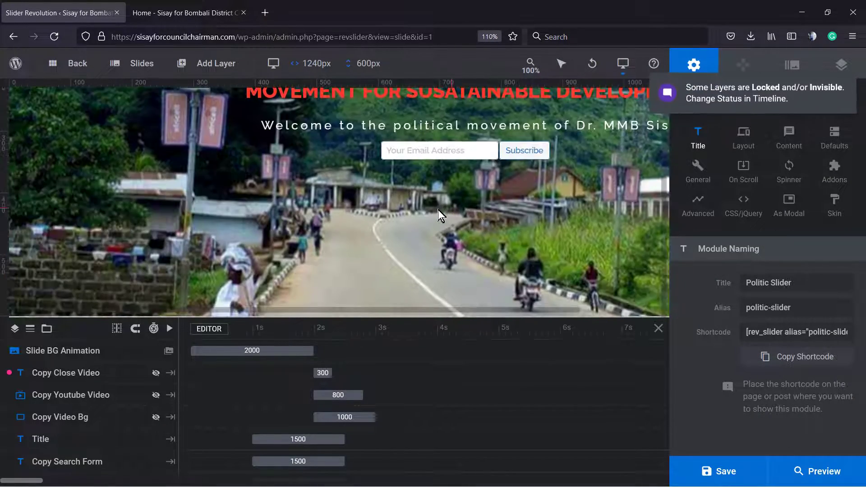
scroll(434, 210, up, 3)
scroll(433, 211, down, 3)
scroll(432, 211, up, 3)
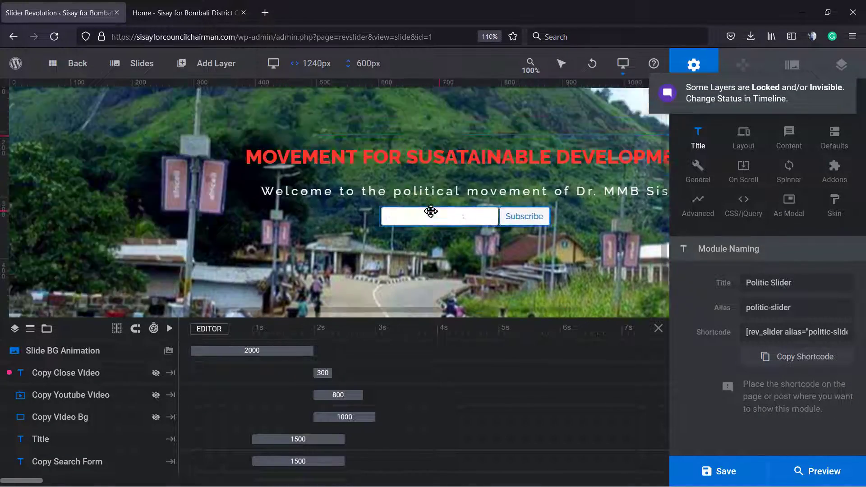
Reload the live homepage to recheck the YouTube video popup, then return to the Politic Slider editor
click(173, 14)
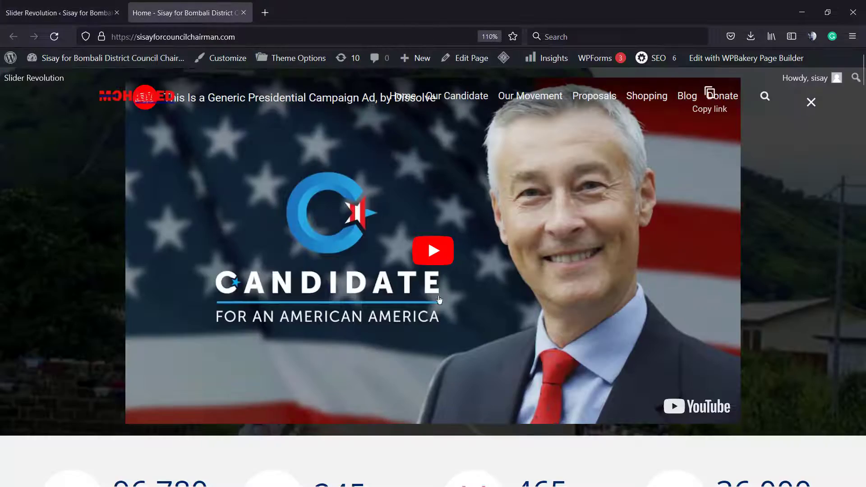
click(14, 194)
click(90, 10)
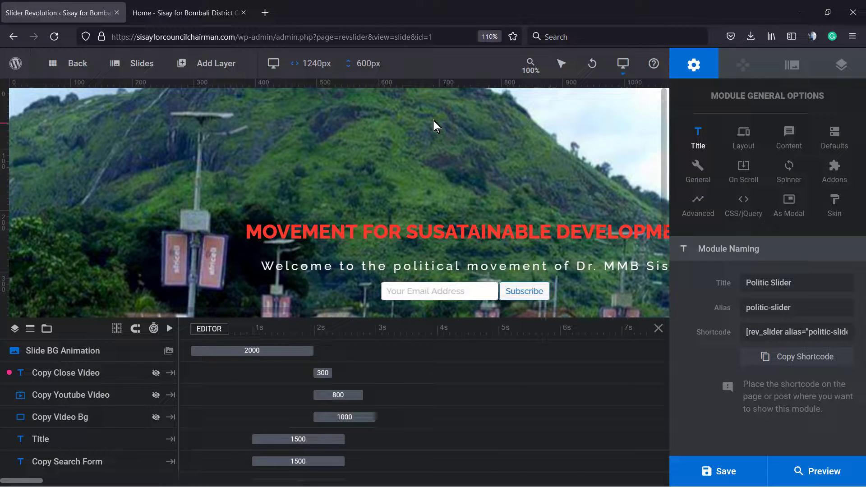
Show the slide and layer options, then list the hidden Copy Video Bg, Youtube Video and Close Video layers
mouse_move(160, 77)
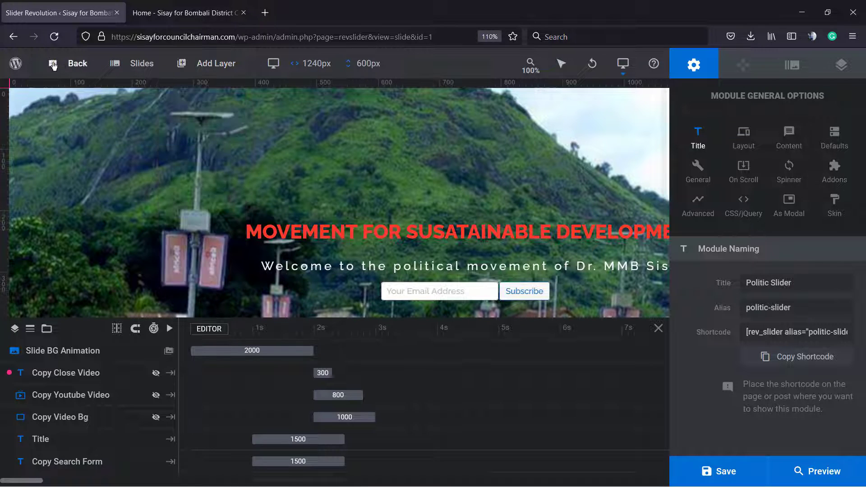
mouse_move(560, 68)
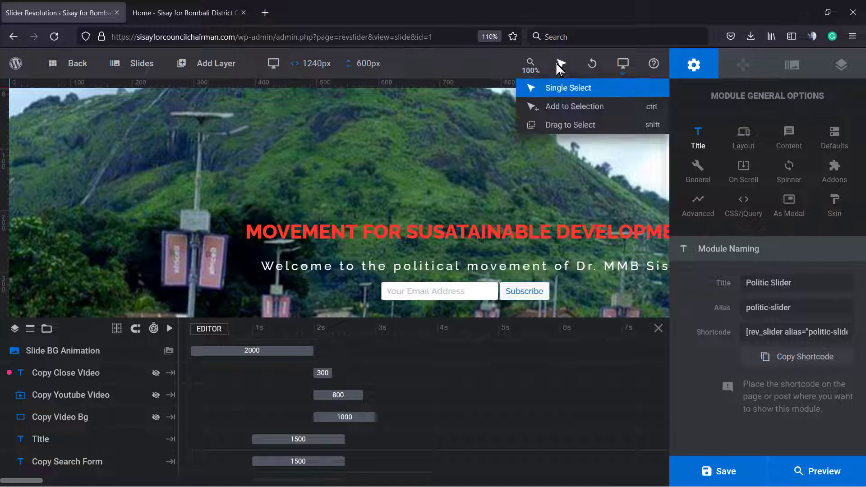
mouse_move(585, 68)
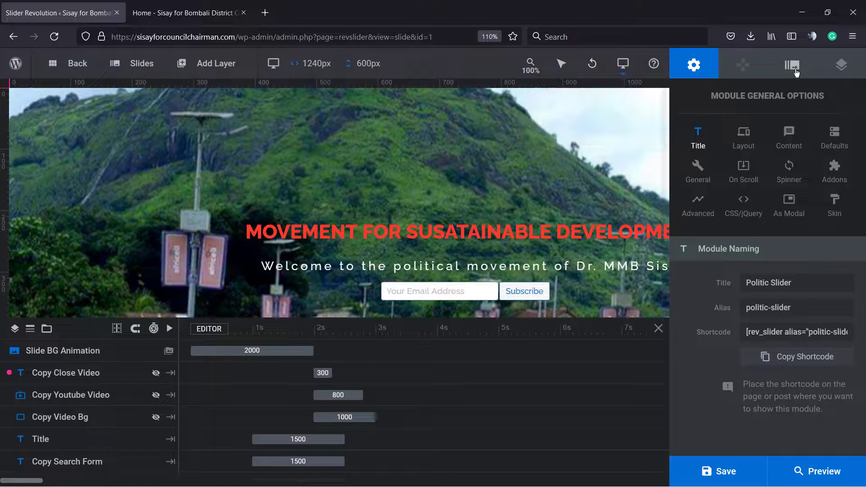
click(797, 71)
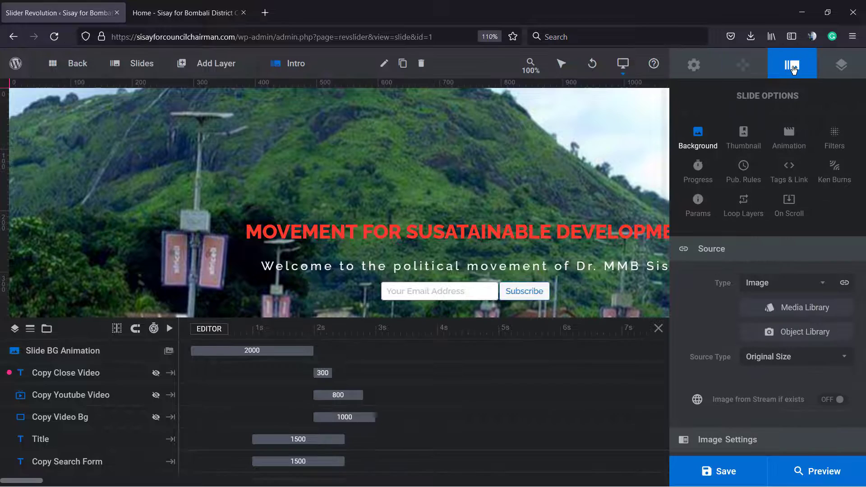
click(831, 68)
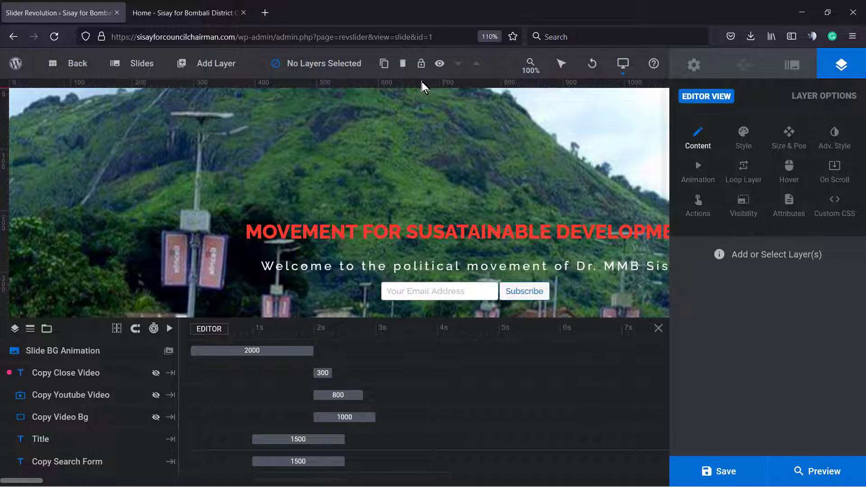
mouse_move(438, 71)
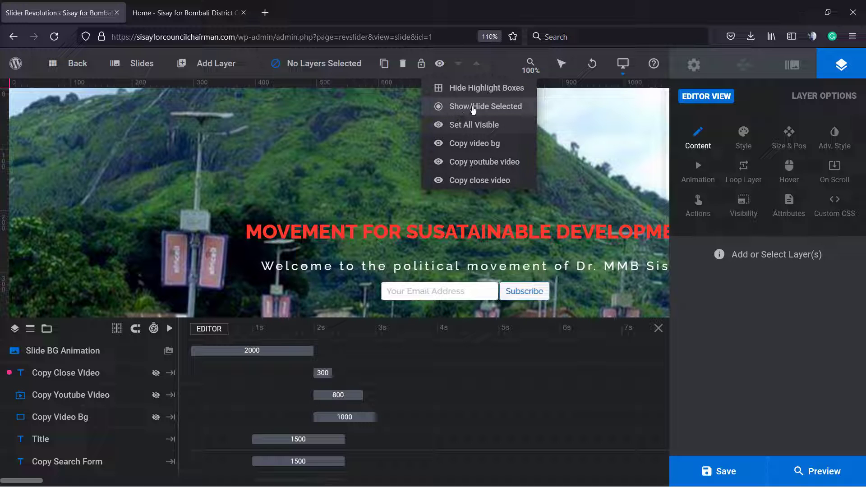
Set all hidden layers visible and zoom the browser out to fit the editor
click(476, 106)
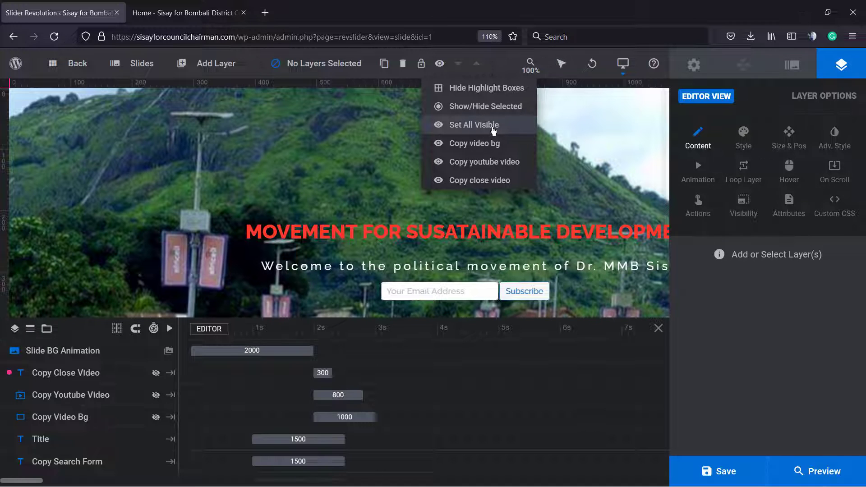
click(493, 130)
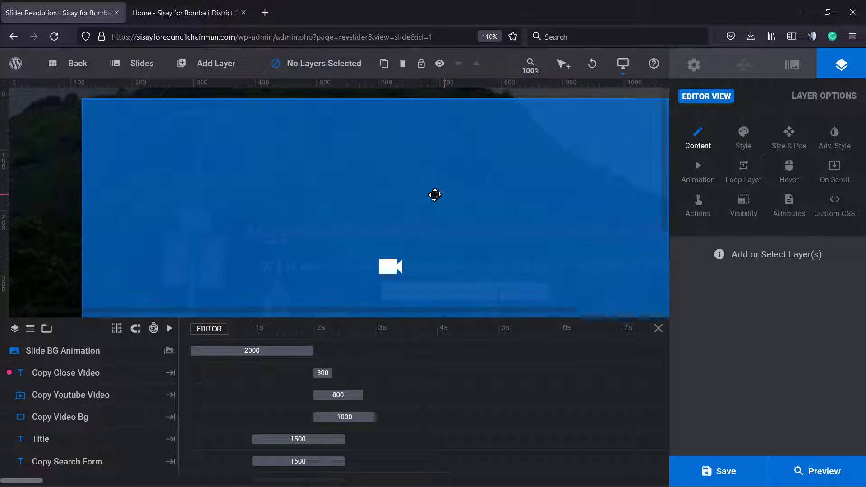
key(ctrl+minus)
key(ctrl+minus)
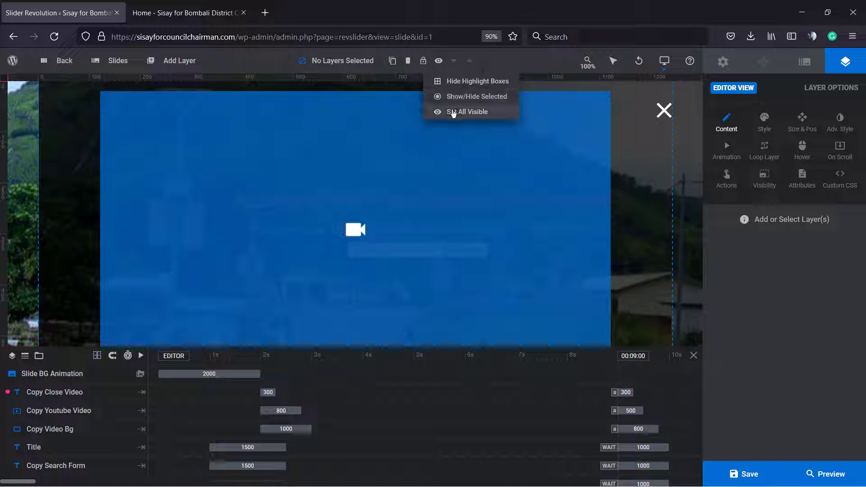
Delete and restore the Copy Youtube Video layer, then reselect it and scrub the timeline
click(348, 178)
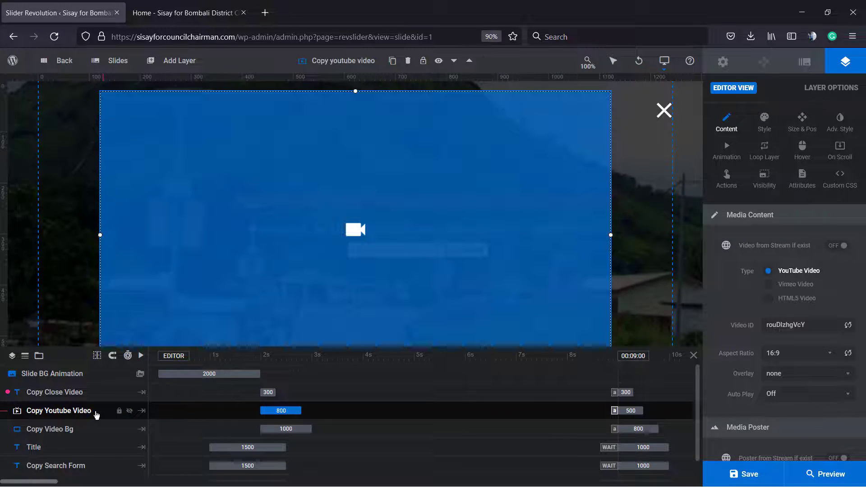
key(Delete)
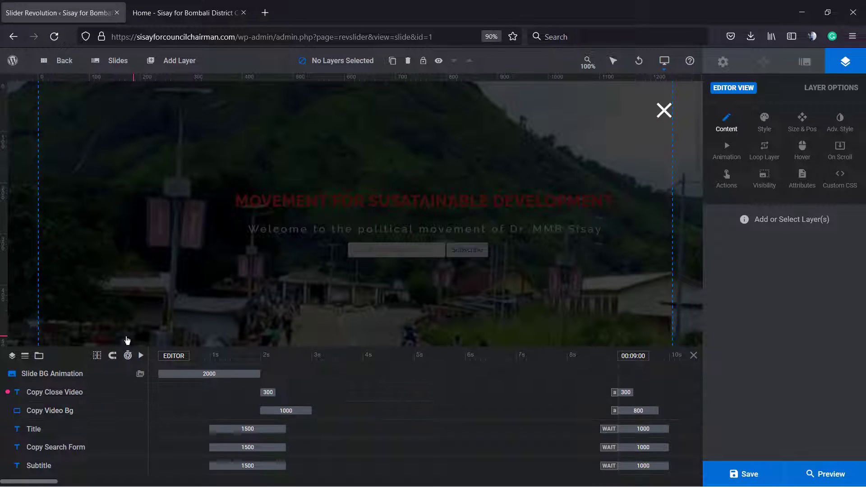
key(ctrl+z)
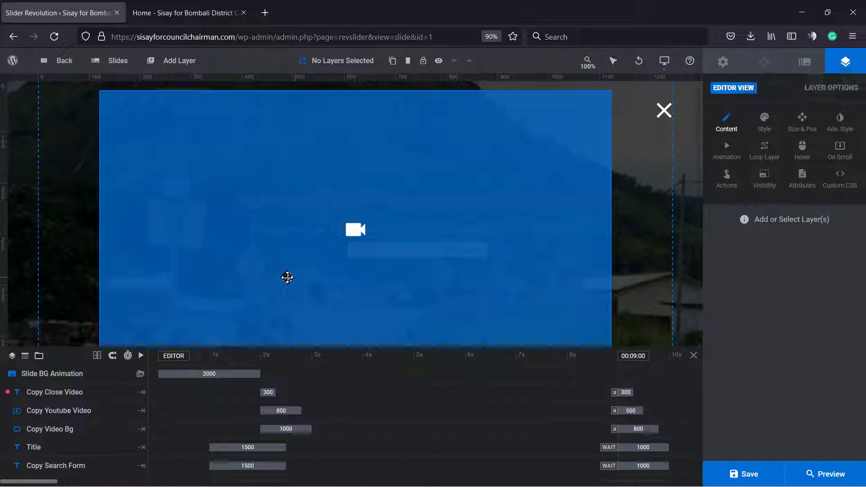
click(287, 277)
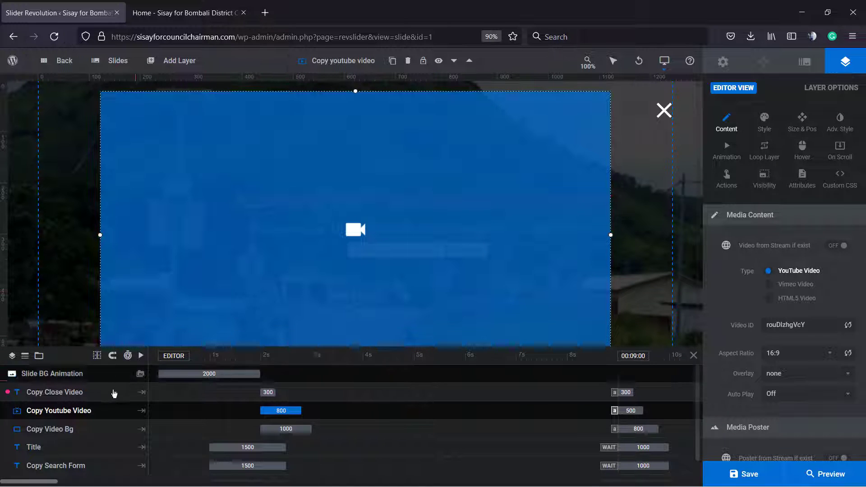
click(188, 412)
drag(188, 412, 195, 411)
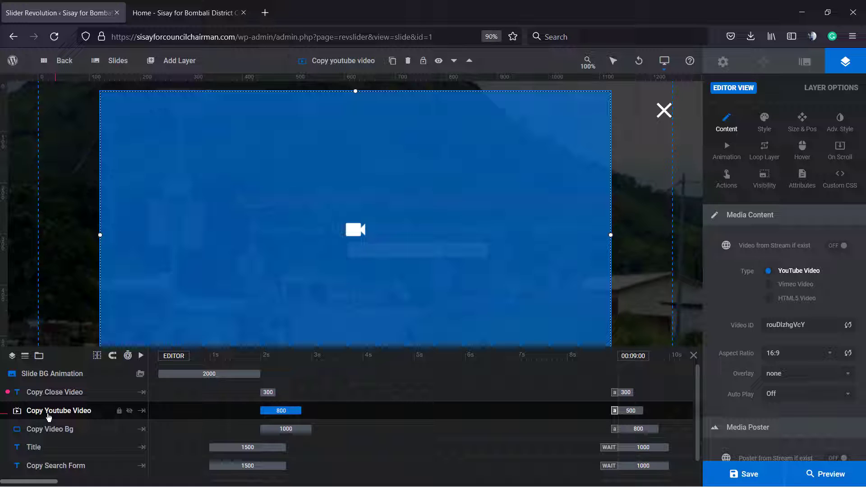
Delete the Copy Youtube Video, Copy Close Video and Copy Video Bg layers
key(Delete)
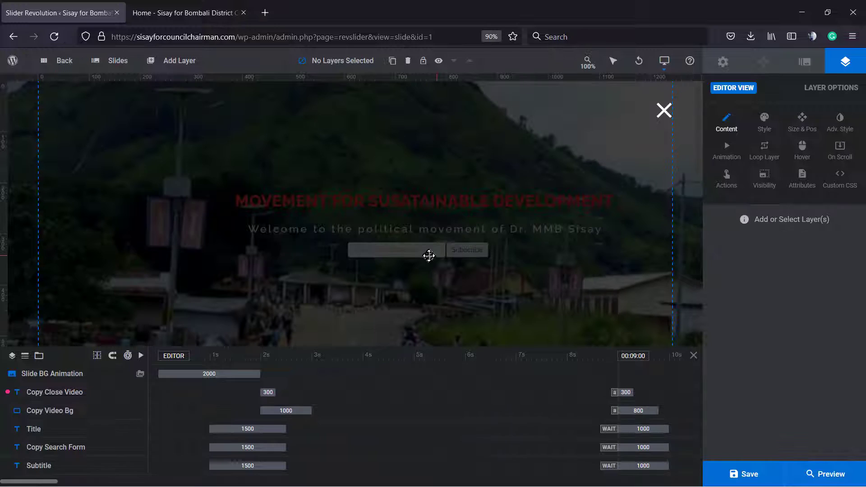
click(665, 111)
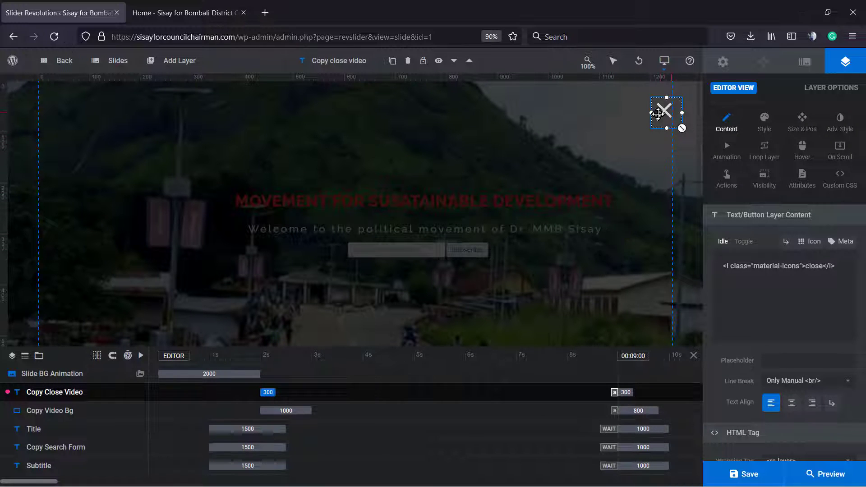
click(665, 111)
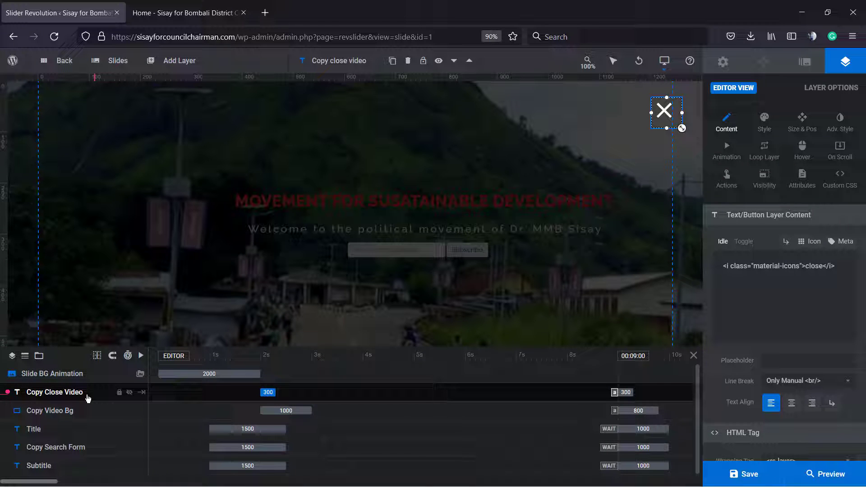
key(Delete)
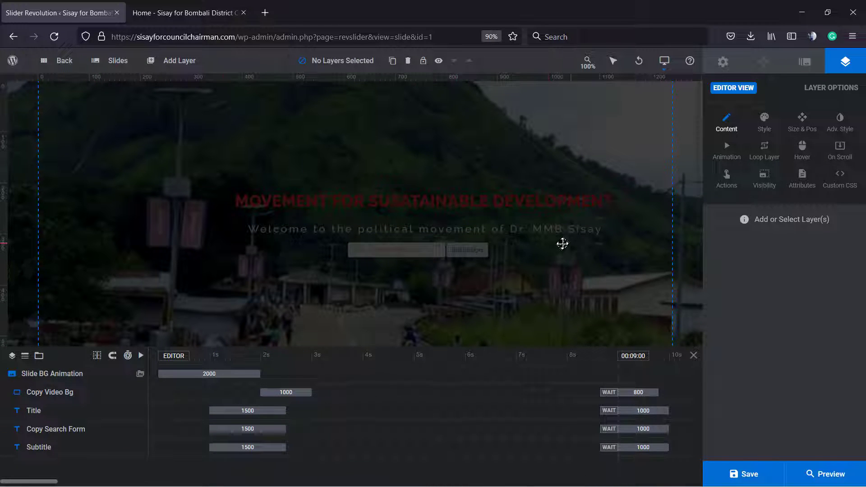
click(562, 243)
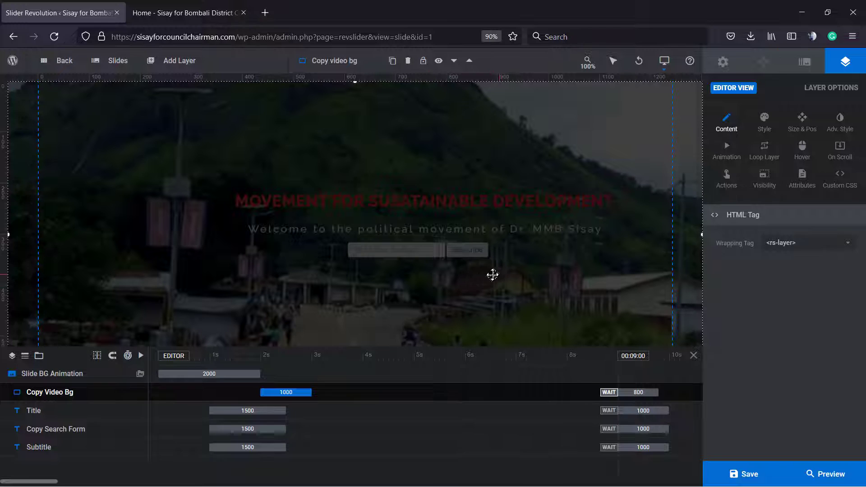
key(Delete)
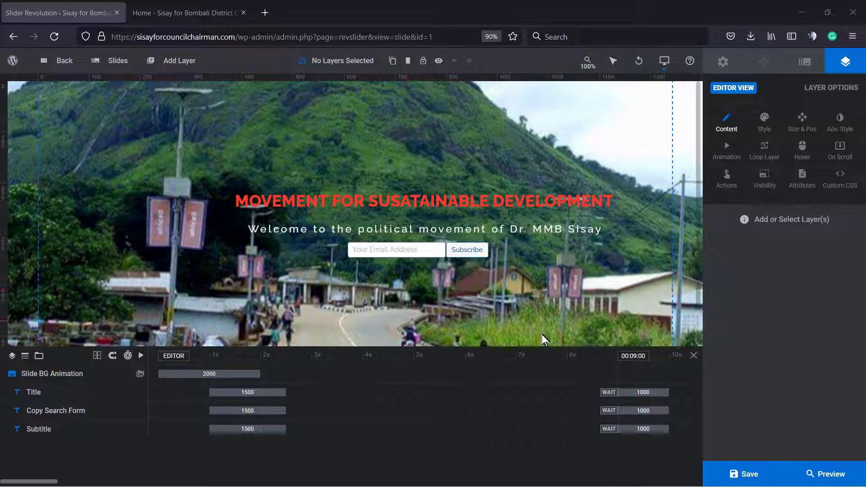
Save the cleaned slide and switch to the site's home page
click(722, 474)
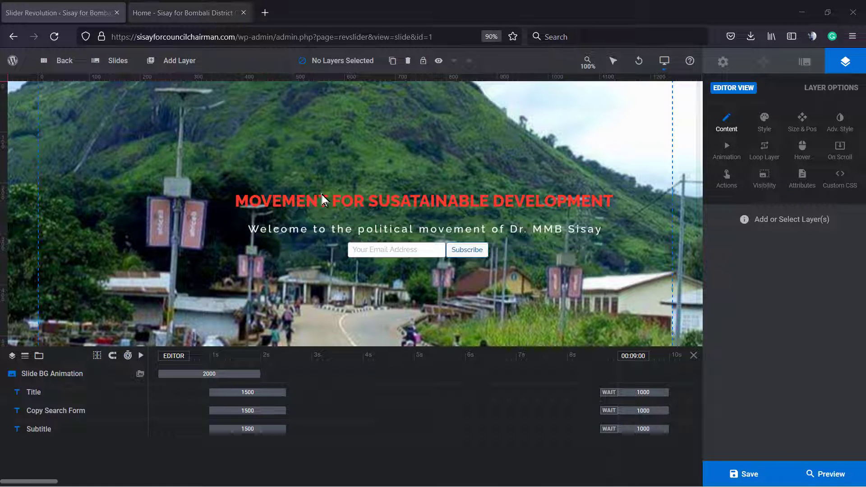
key(ctrl+Tab)
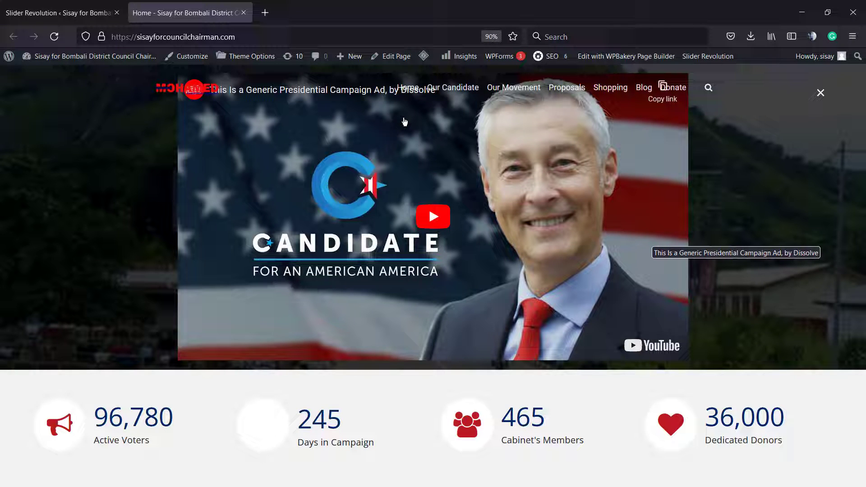
Purge all of the site's cache from the LiteSpeed admin bar menu
mouse_move(424, 56)
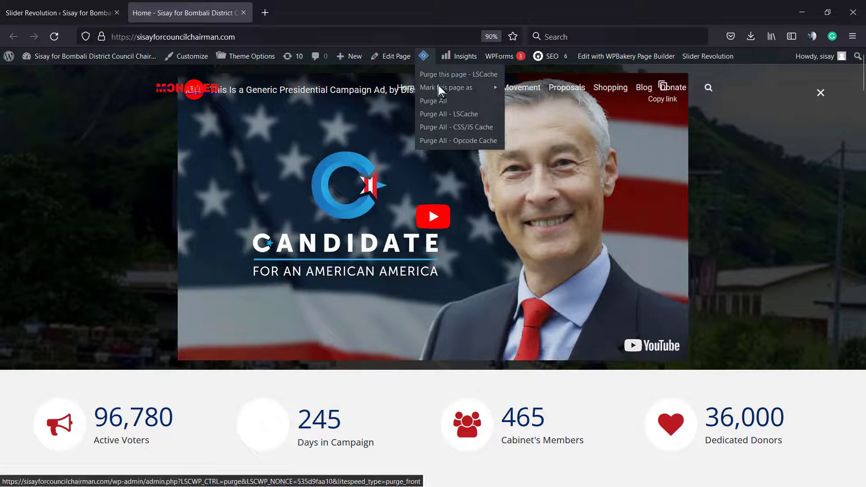
click(443, 101)
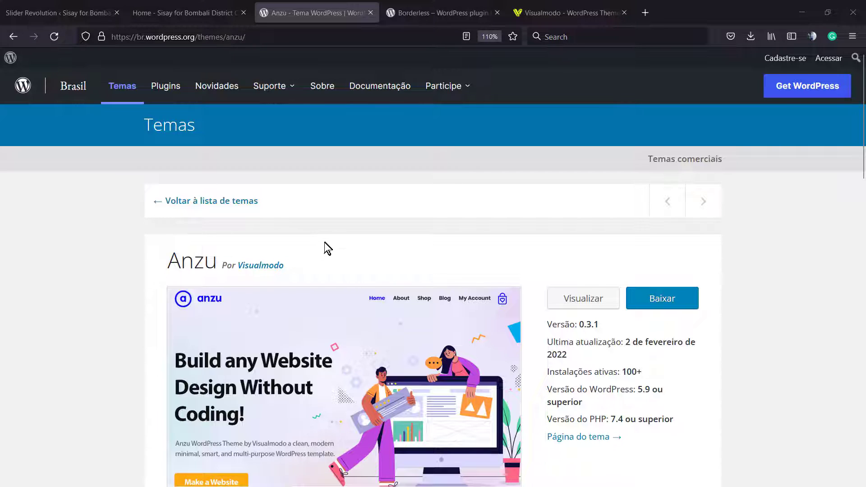
Select the Anzu theme and Borderless plugin names on WordPress.org, then go to Visualmodo
double_click(184, 264)
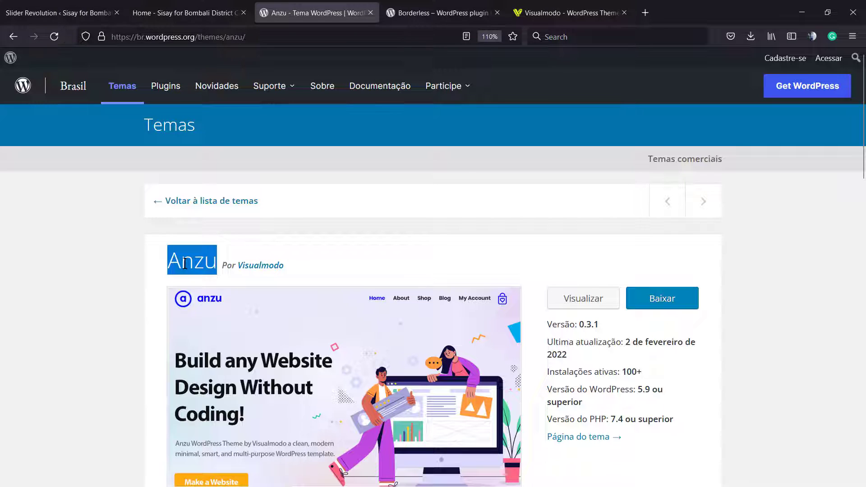
click(185, 266)
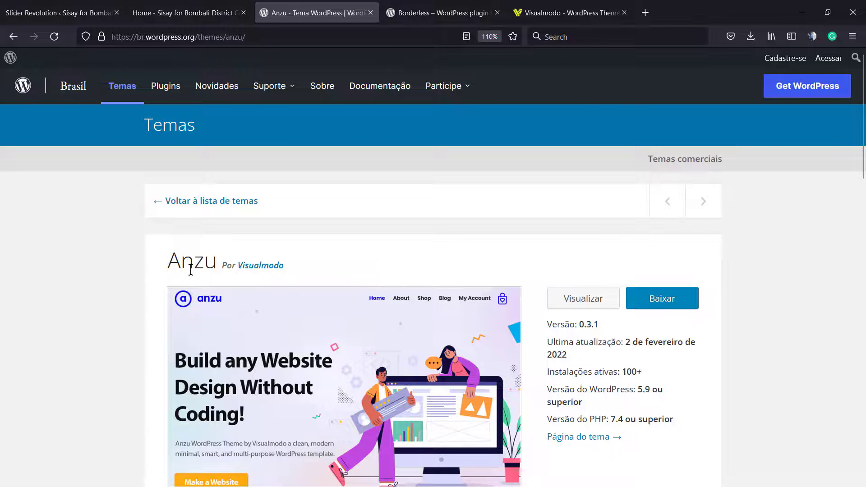
click(442, 11)
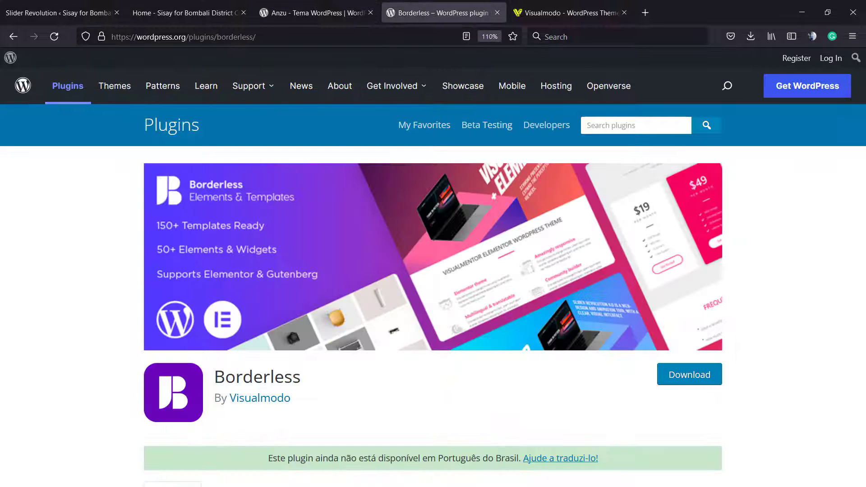
double_click(277, 378)
click(277, 378)
double_click(265, 378)
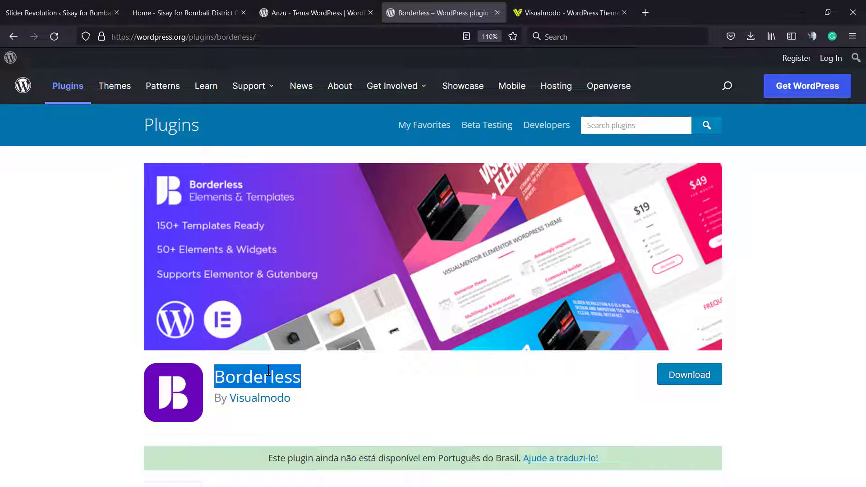
click(568, 12)
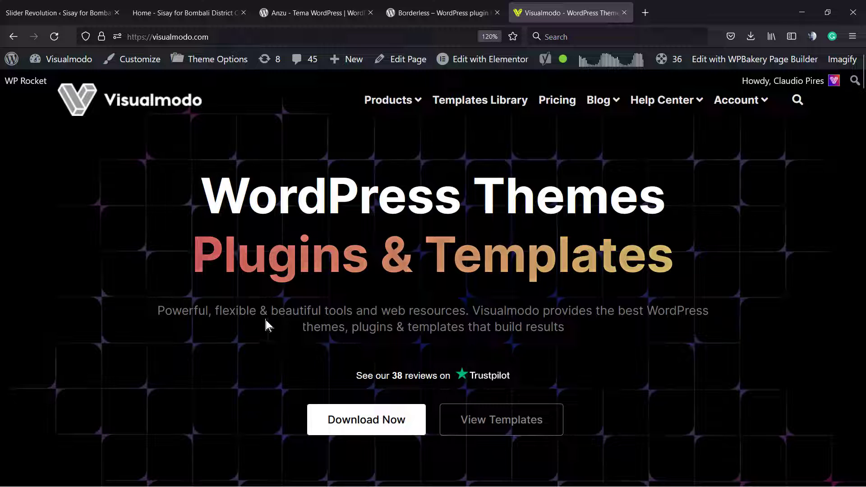
Open Visualmodo's Templates Library and browse templates such as Flower, Tea and Nursing Home
click(480, 100)
scroll(359, 296, down, 5)
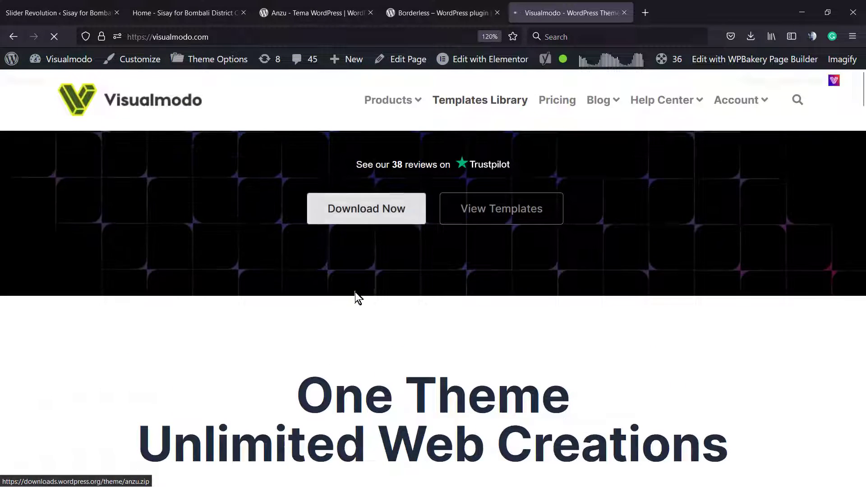
scroll(355, 296, up, 4)
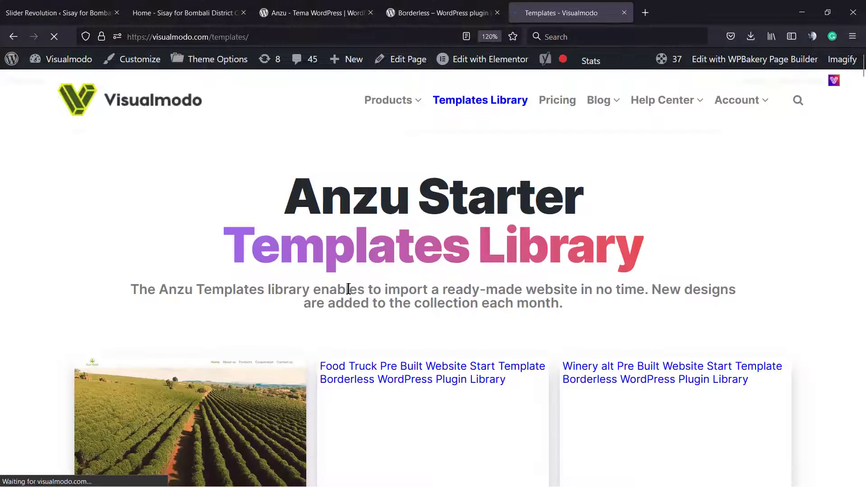
scroll(351, 292, down, 3)
scroll(350, 293, down, 10)
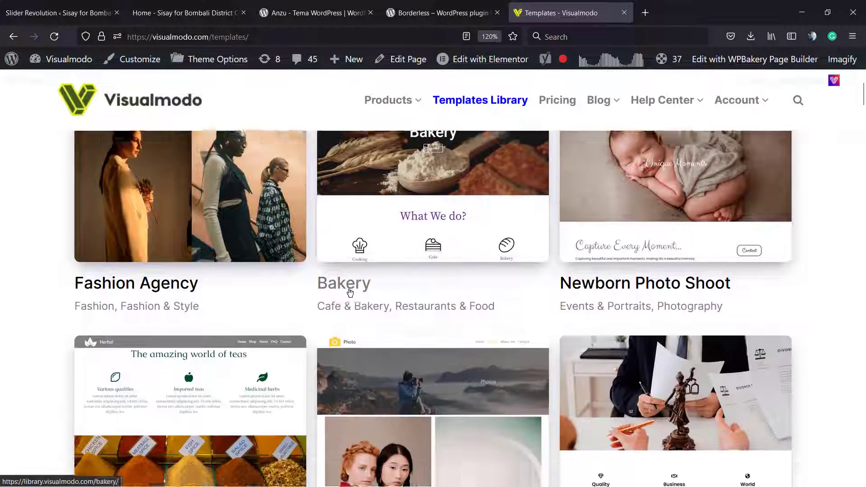
scroll(351, 295, down, 10)
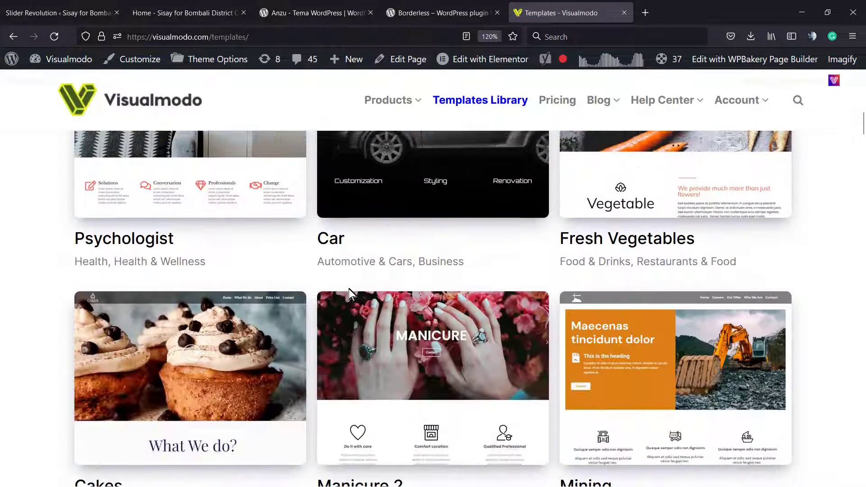
scroll(351, 293, down, 10)
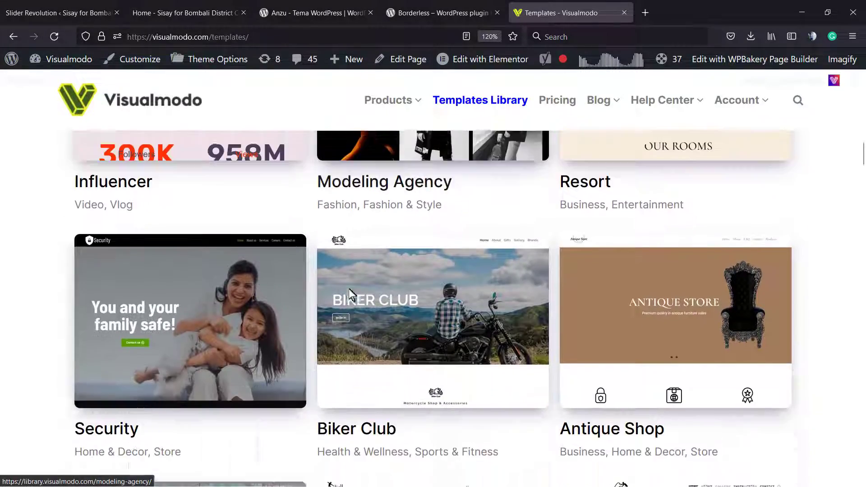
scroll(351, 292, down, 10)
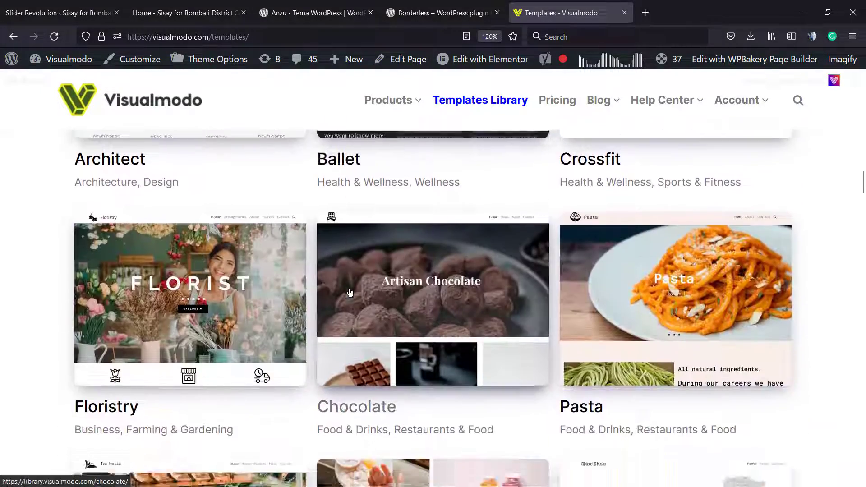
scroll(351, 293, down, 10)
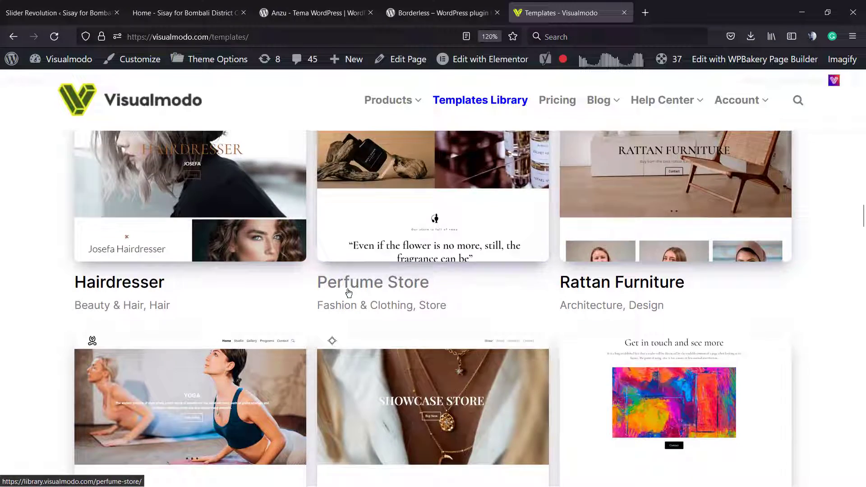
scroll(349, 292, down, 10)
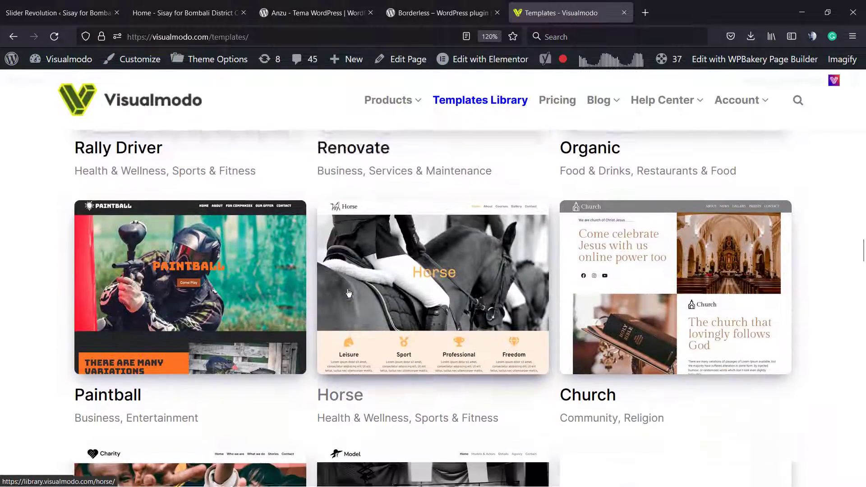
scroll(349, 293, down, 10)
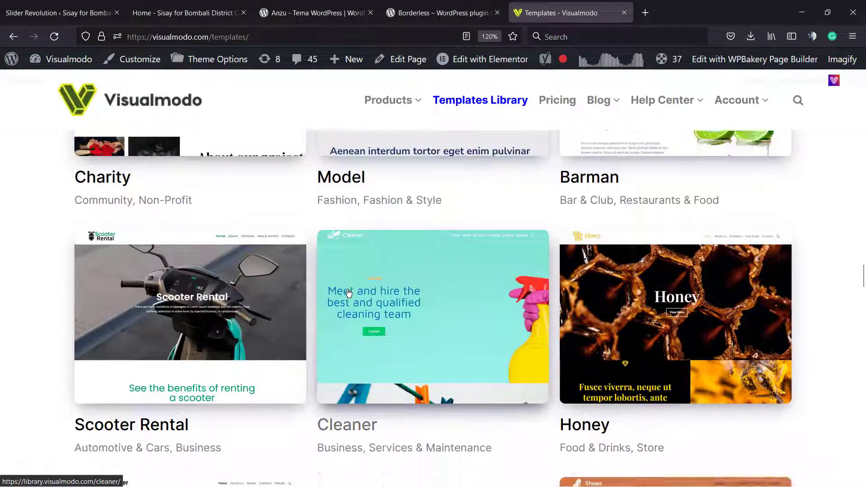
scroll(349, 293, down, 10)
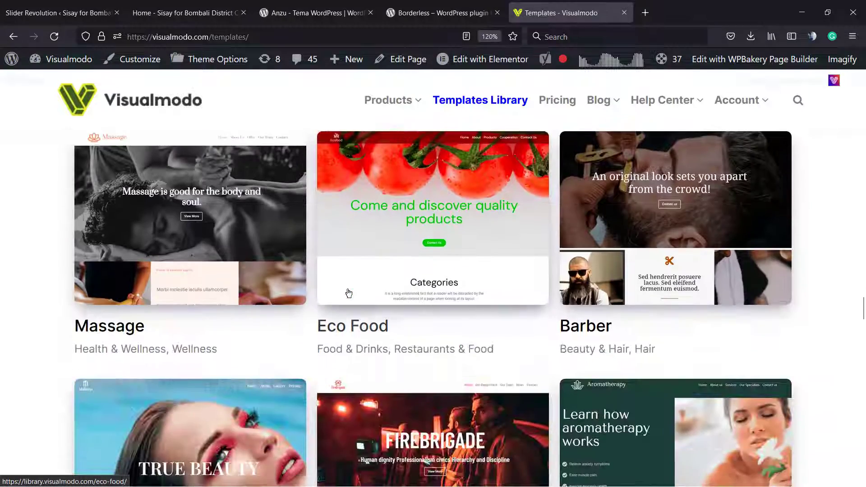
scroll(349, 292, down, 10)
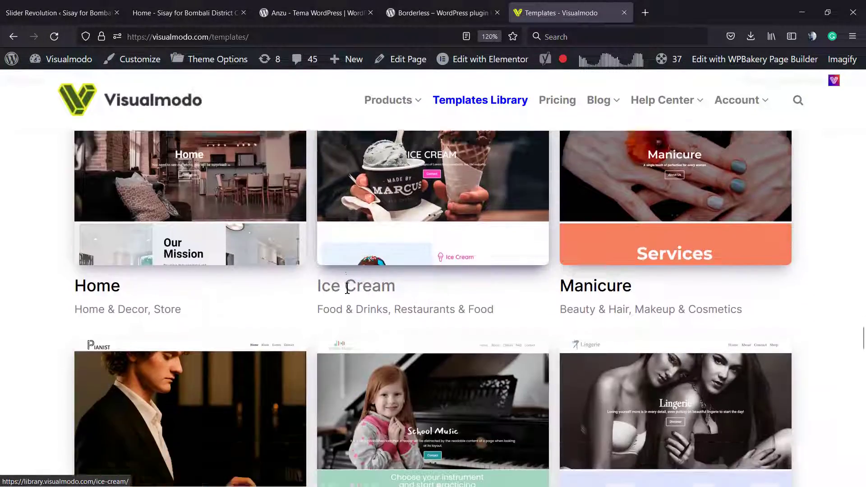
scroll(347, 280, down, 7)
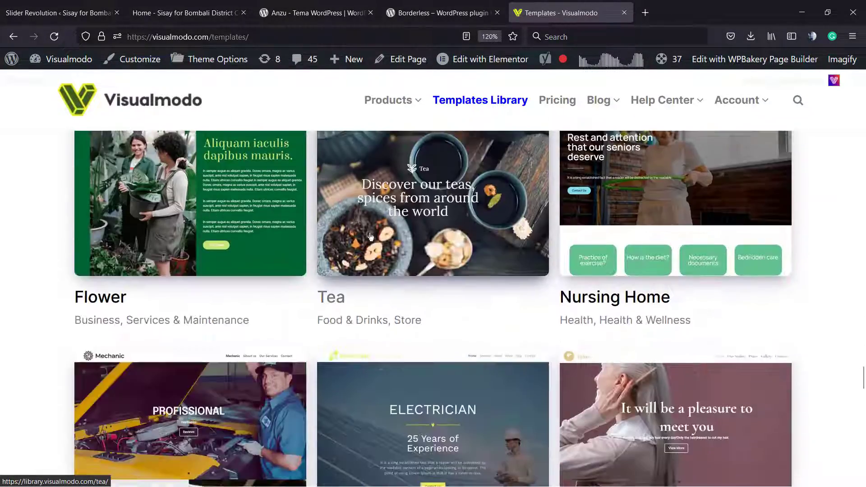